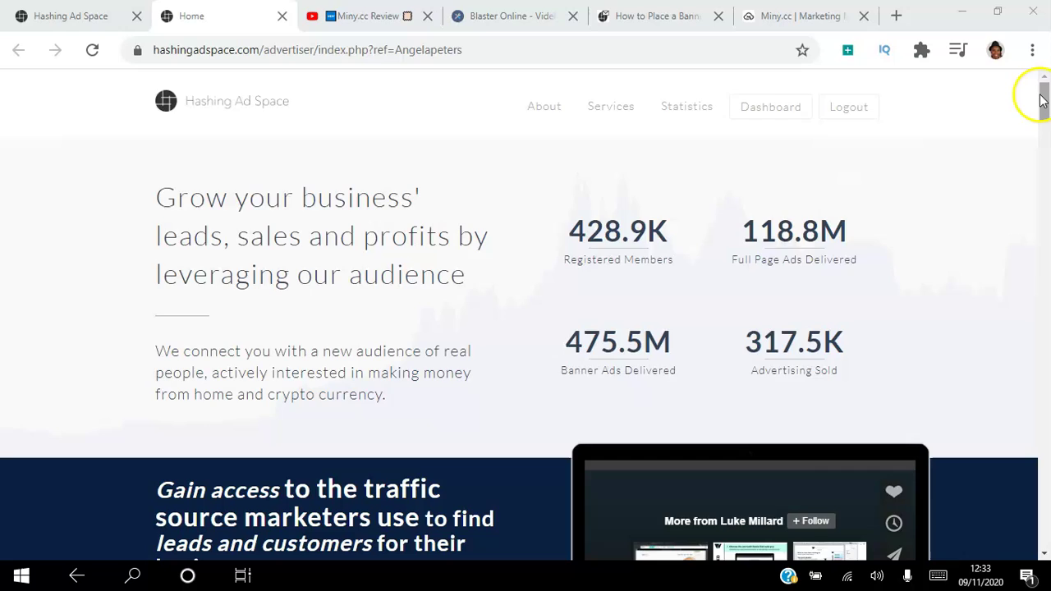
- Return to the advertiser dashboard and open Advertising > Campaign Setup > Banner Ad Setup
{"action": "mouse_move", "coordinate": [1044, 93]}
{"action": "left_mouse_down"}
{"action": "mouse_move", "coordinate": [1045, 138]}
{"action": "mouse_move", "coordinate": [1045, 123]}
{"action": "left_mouse_up"}
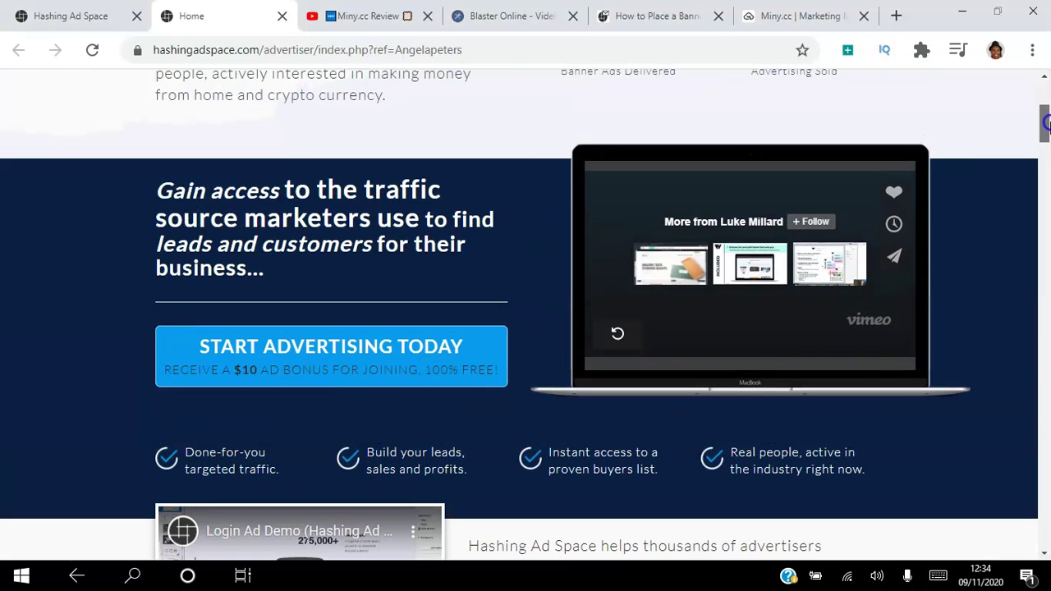
{"action": "left_click_drag", "start_coordinate": [1046, 122], "coordinate": [1045, 120]}
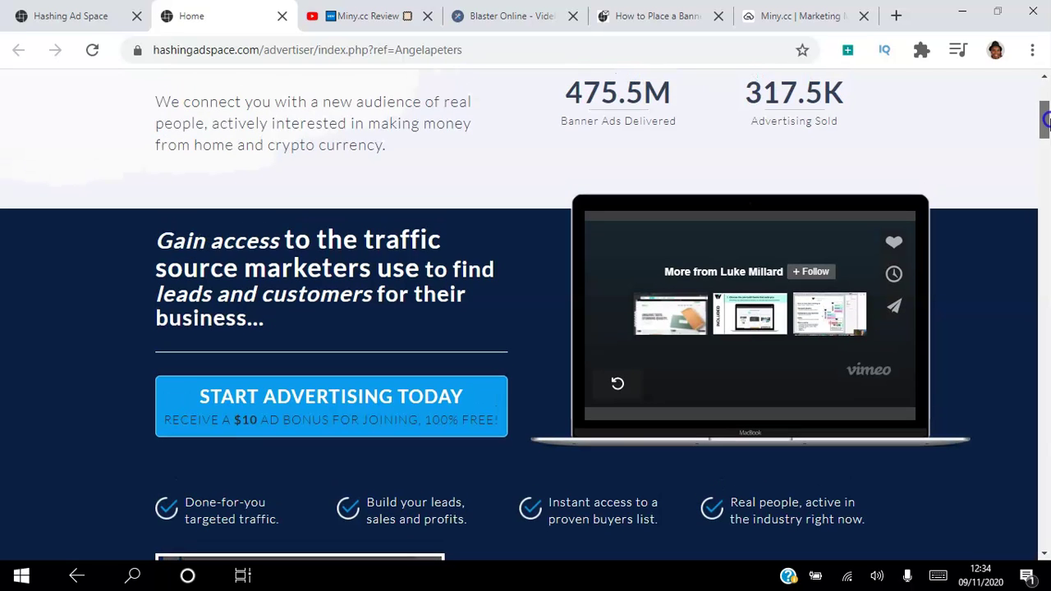
{"action": "left_click_drag", "start_coordinate": [1046, 121], "coordinate": [1047, 119]}
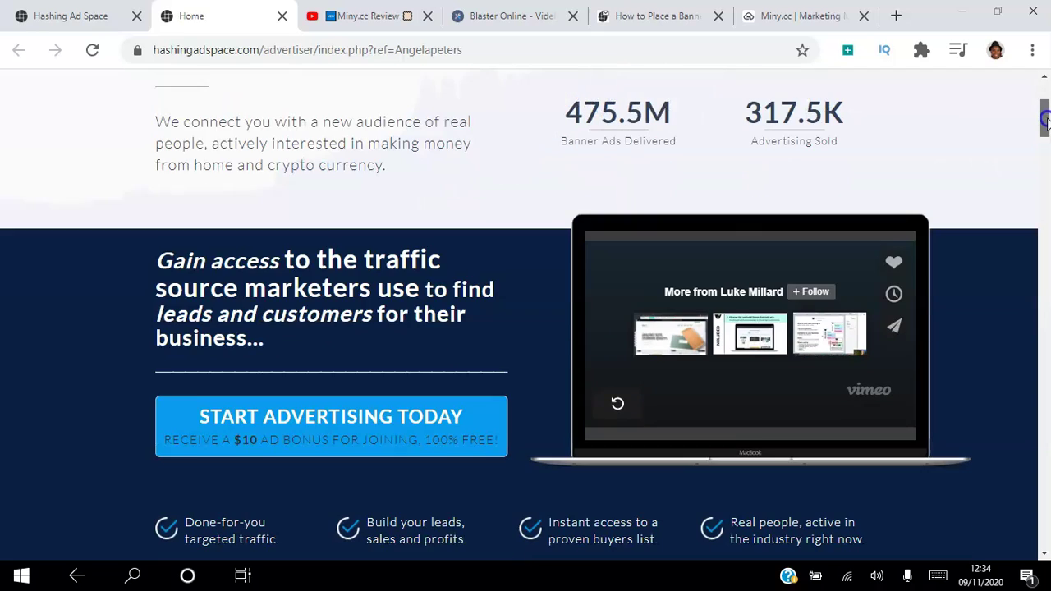
{"action": "left_click_drag", "start_coordinate": [1045, 121], "coordinate": [1045, 122]}
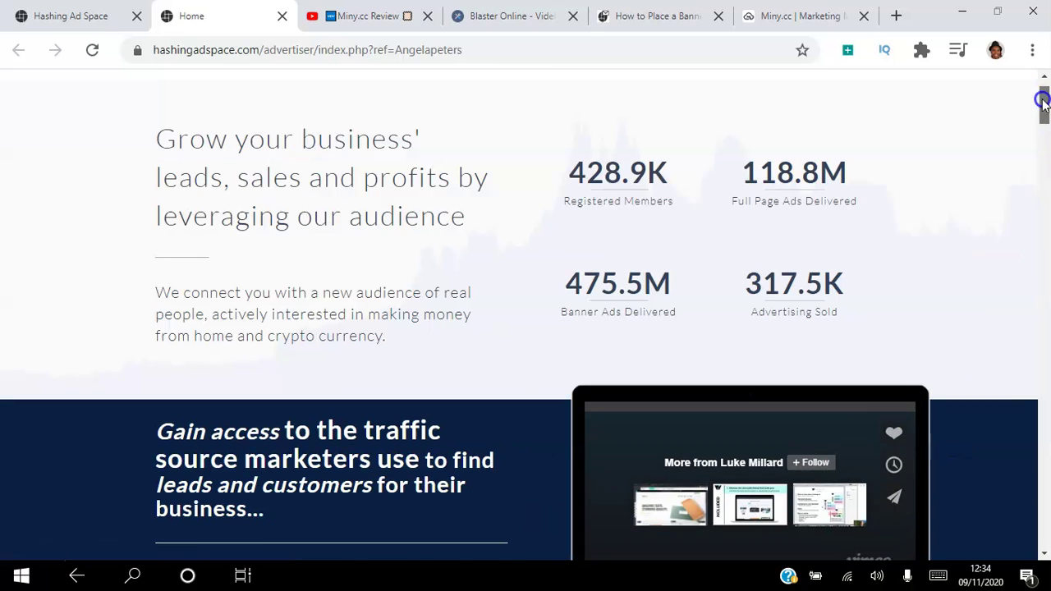
{"action": "left_click_drag", "start_coordinate": [1044, 115], "coordinate": [1042, 75]}
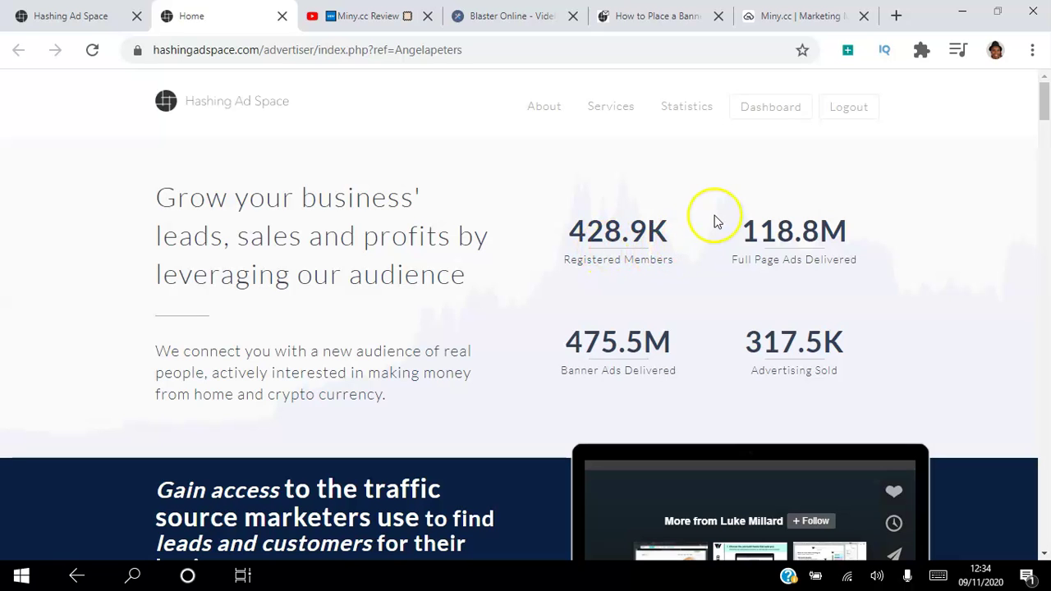
{"action": "left_click", "coordinate": [75, 15]}
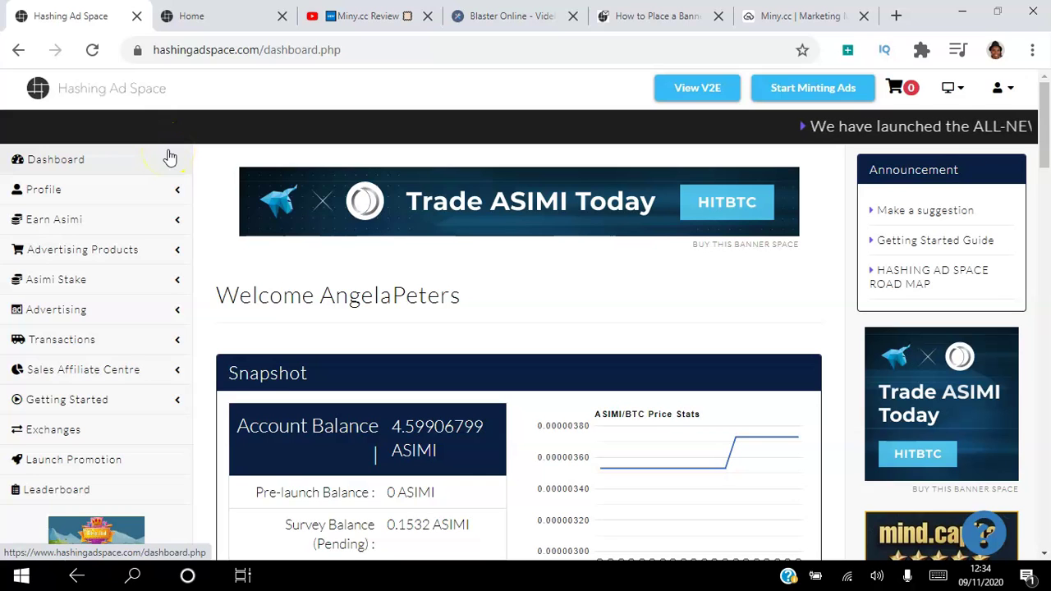
{"action": "left_click", "coordinate": [118, 311]}
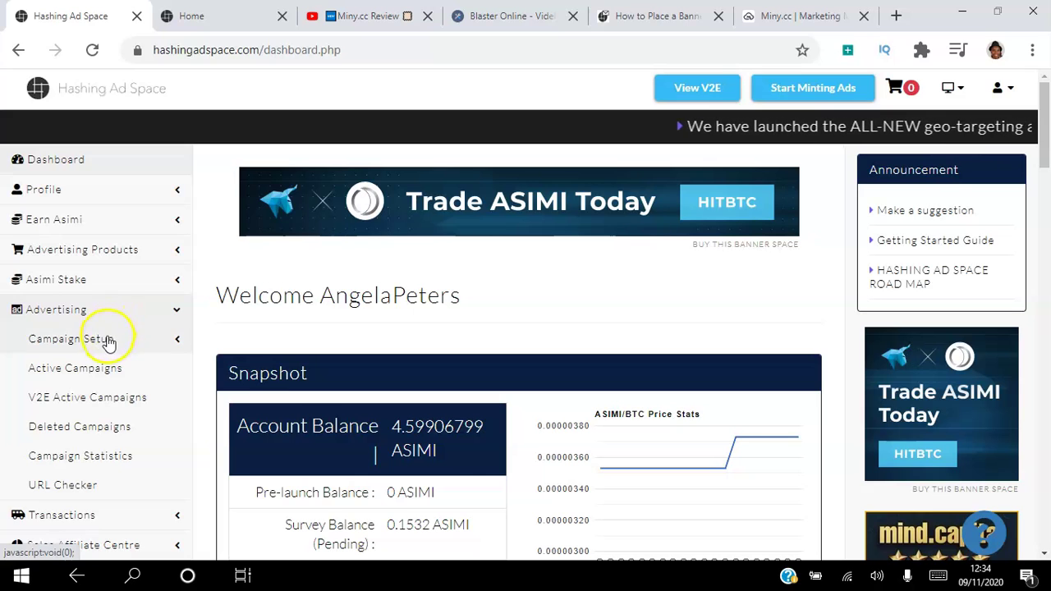
{"action": "left_click", "coordinate": [109, 340]}
{"action": "left_click", "coordinate": [110, 410]}
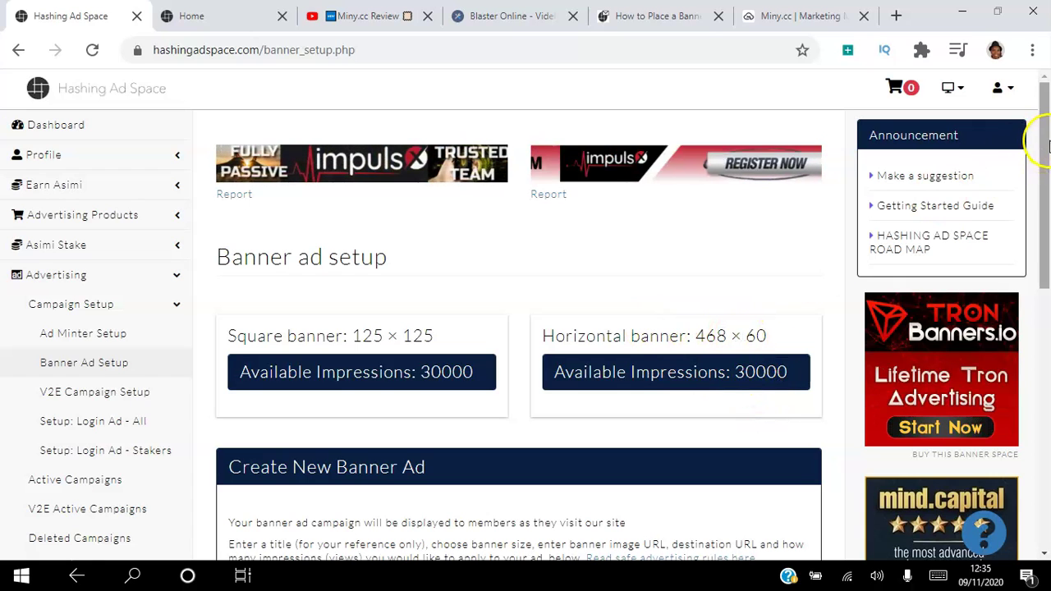
- Scroll to the Create New Banner Ad form's Impressions field, then switch to Miny.cc marketing materials
{"action": "left_click_drag", "start_coordinate": [1045, 144], "coordinate": [1046, 231]}
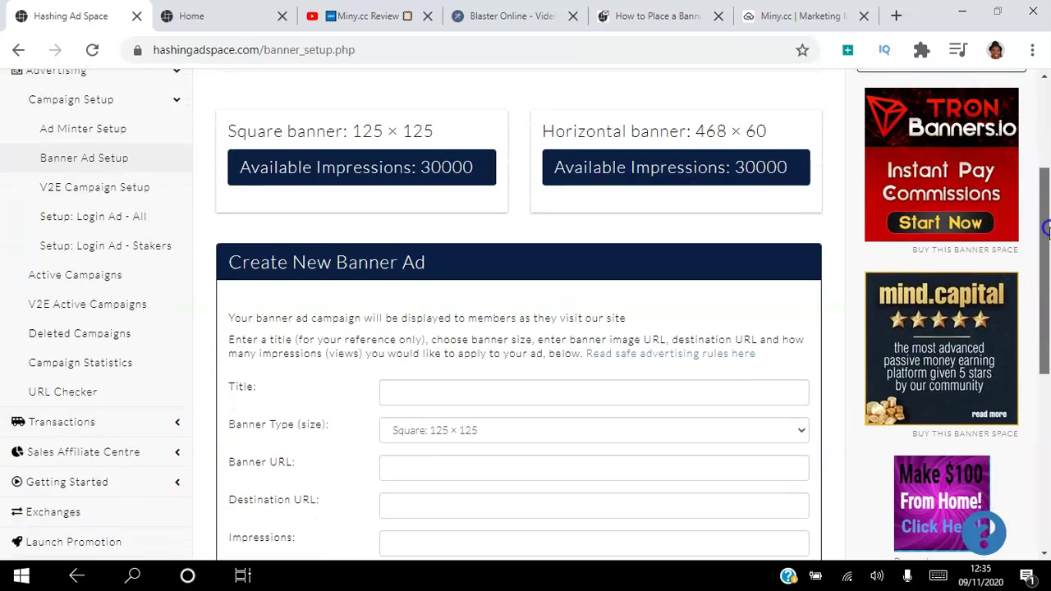
{"action": "left_click_drag", "start_coordinate": [1046, 232], "coordinate": [1040, 301]}
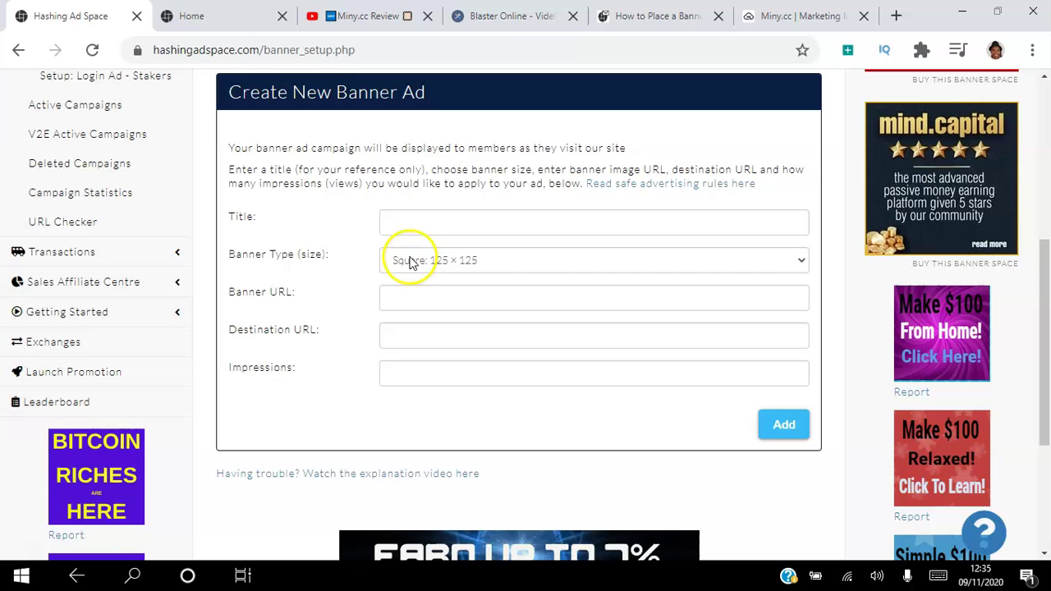
{"action": "left_click", "coordinate": [428, 368]}
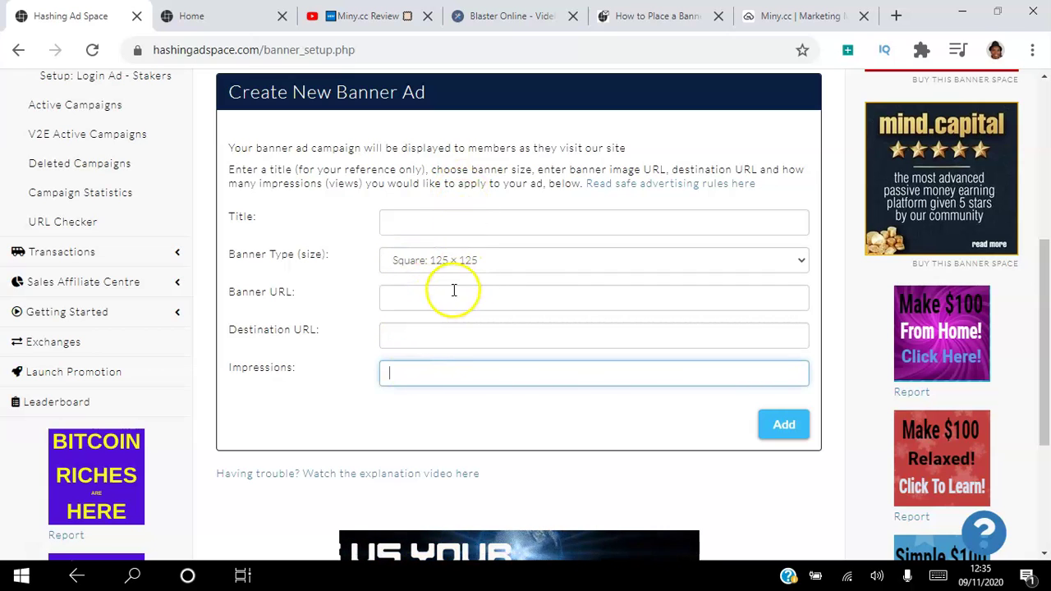
{"action": "left_click", "coordinate": [772, 16]}
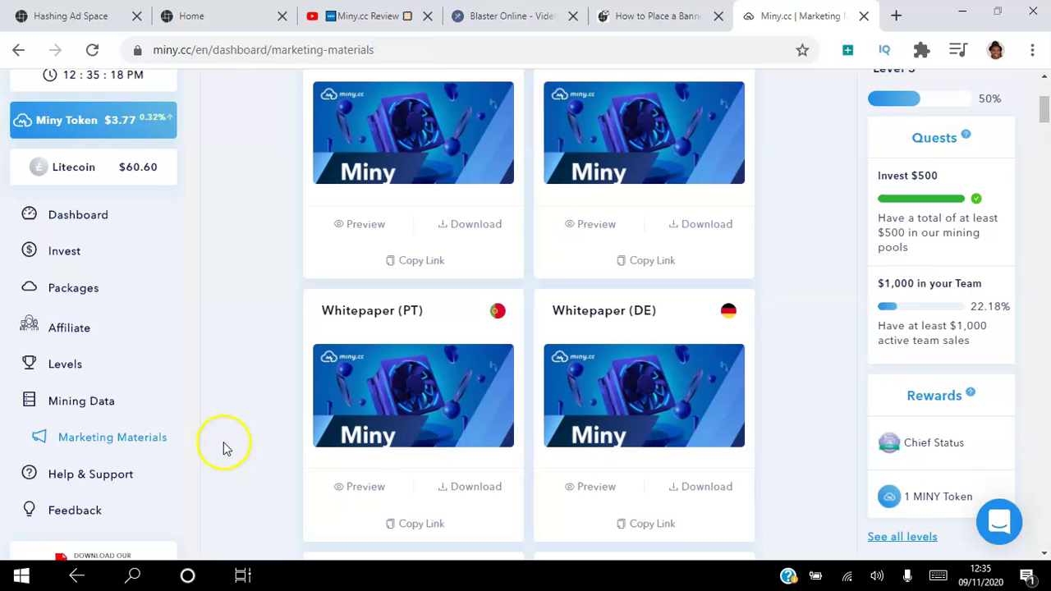
- Browse the Miny.cc banners for a 125x125 one, then return to the banner ad form
{"action": "left_click_drag", "start_coordinate": [1045, 119], "coordinate": [1041, 203]}
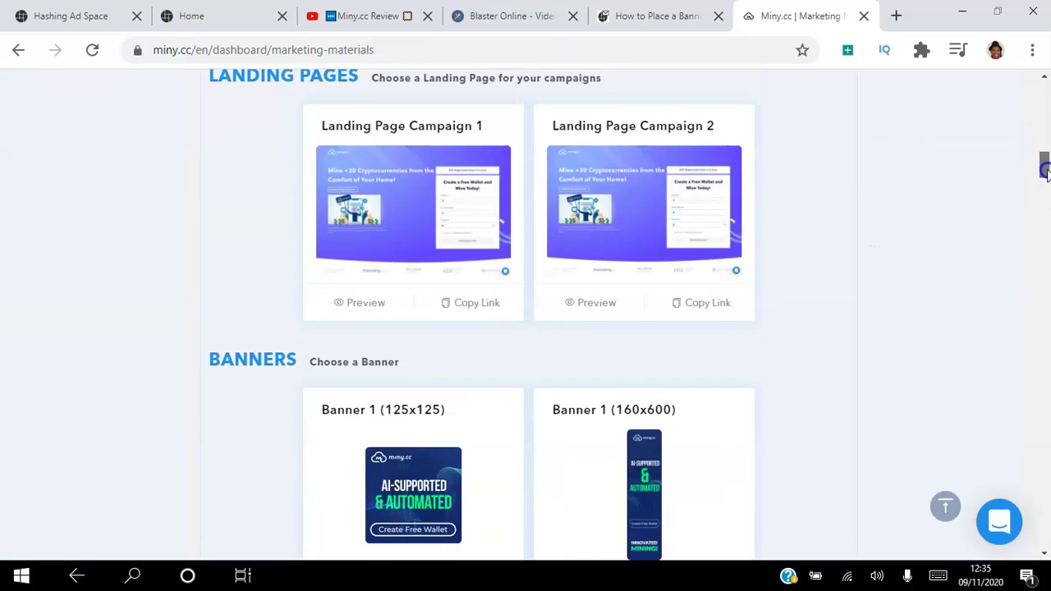
{"action": "left_click_drag", "start_coordinate": [1040, 204], "coordinate": [1040, 182]}
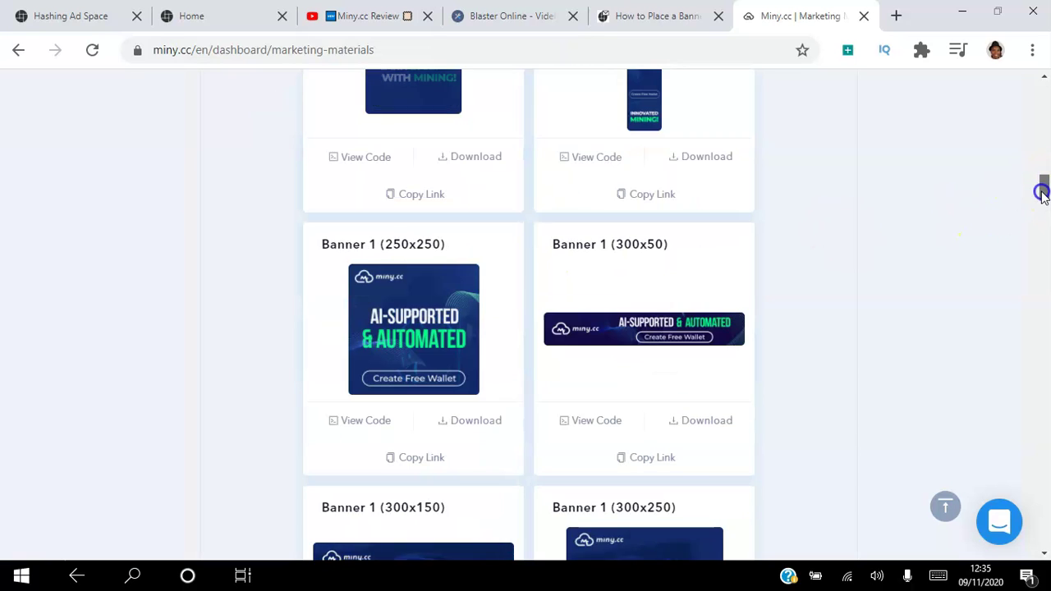
{"action": "left_click_drag", "start_coordinate": [1041, 185], "coordinate": [1041, 179]}
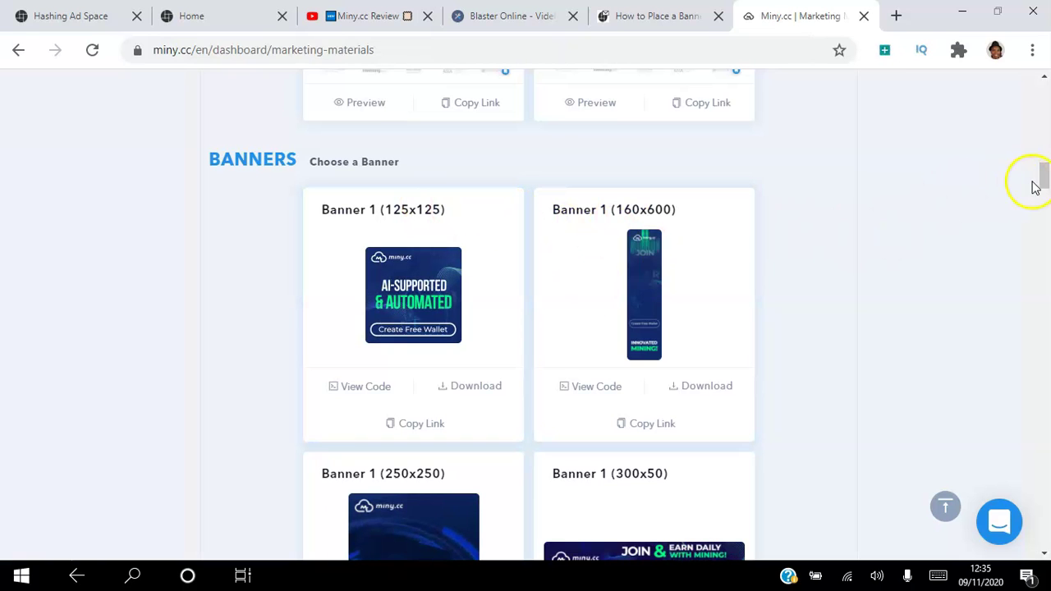
{"action": "mouse_move", "coordinate": [1045, 181]}
{"action": "left_mouse_down"}
{"action": "mouse_move", "coordinate": [1044, 371]}
{"action": "mouse_move", "coordinate": [1041, 347]}
{"action": "left_mouse_up"}
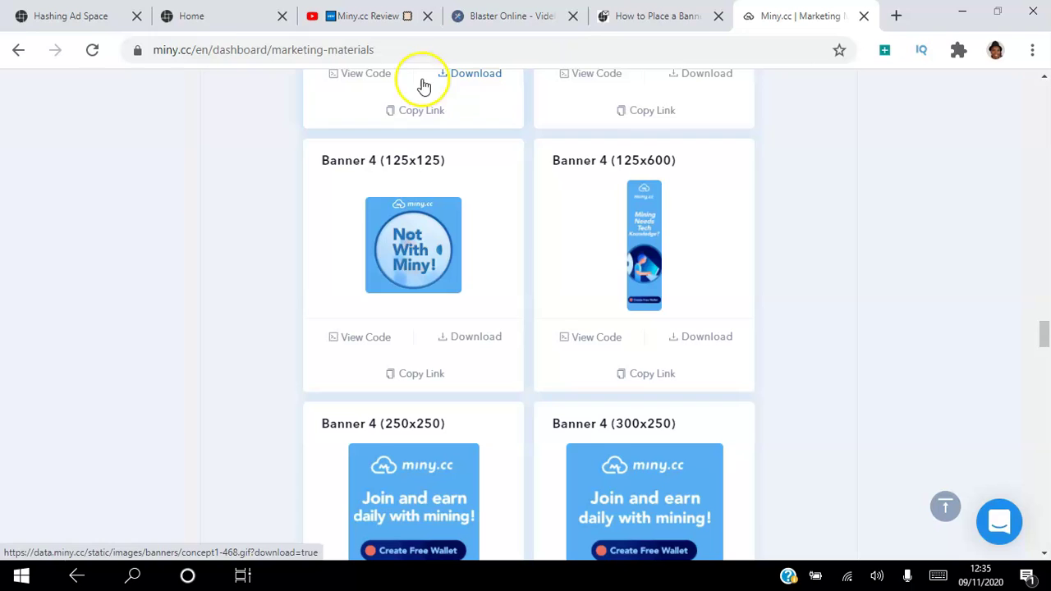
{"action": "left_click", "coordinate": [95, 15]}
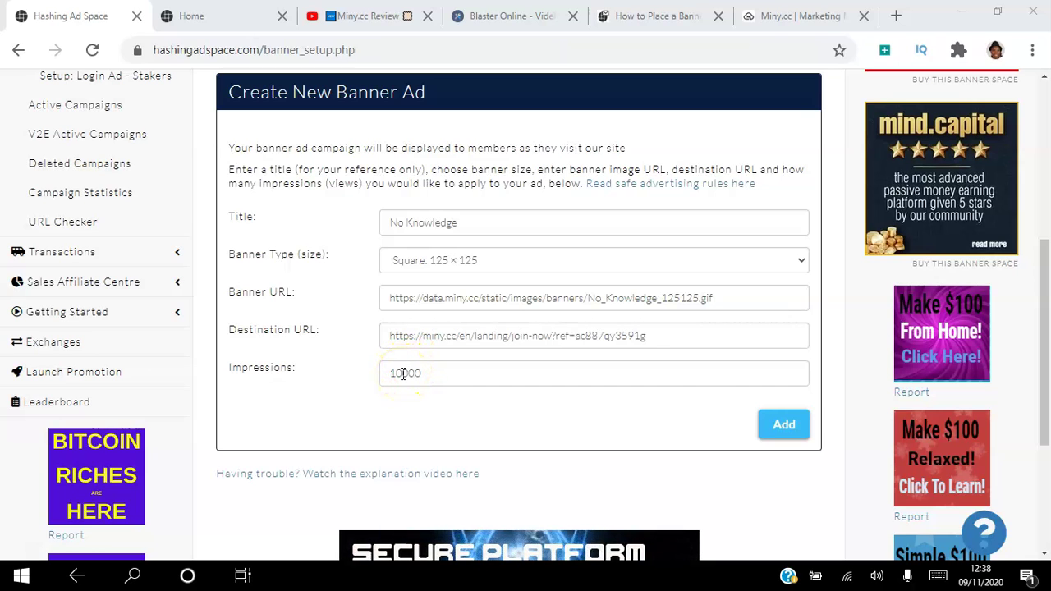
- Submit the No Knowledge banner with 10000 impressions and confirm it in the preview
{"action": "left_click", "coordinate": [452, 371]}
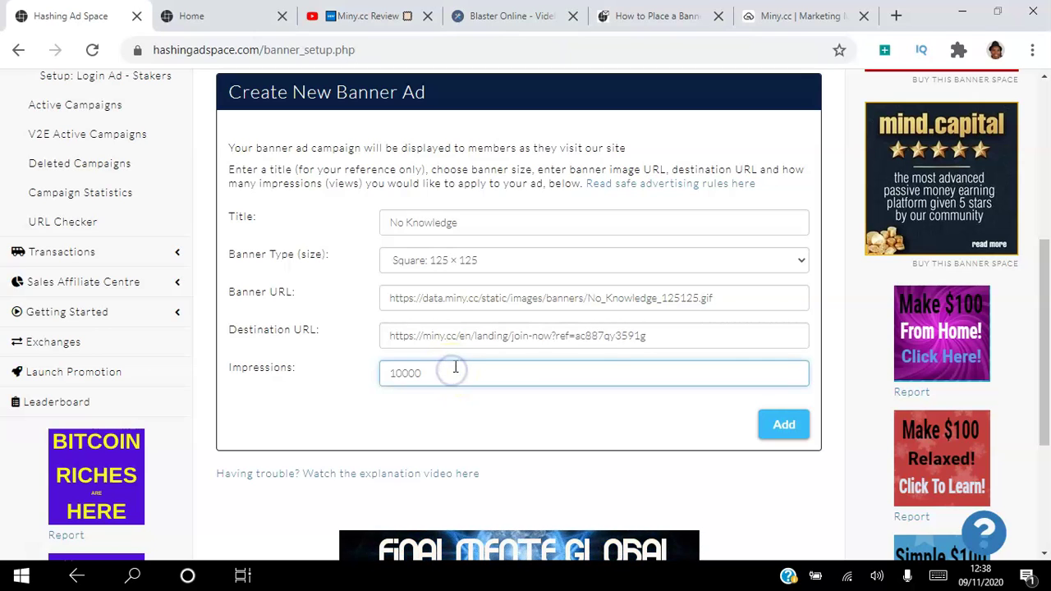
{"action": "left_click", "coordinate": [785, 427]}
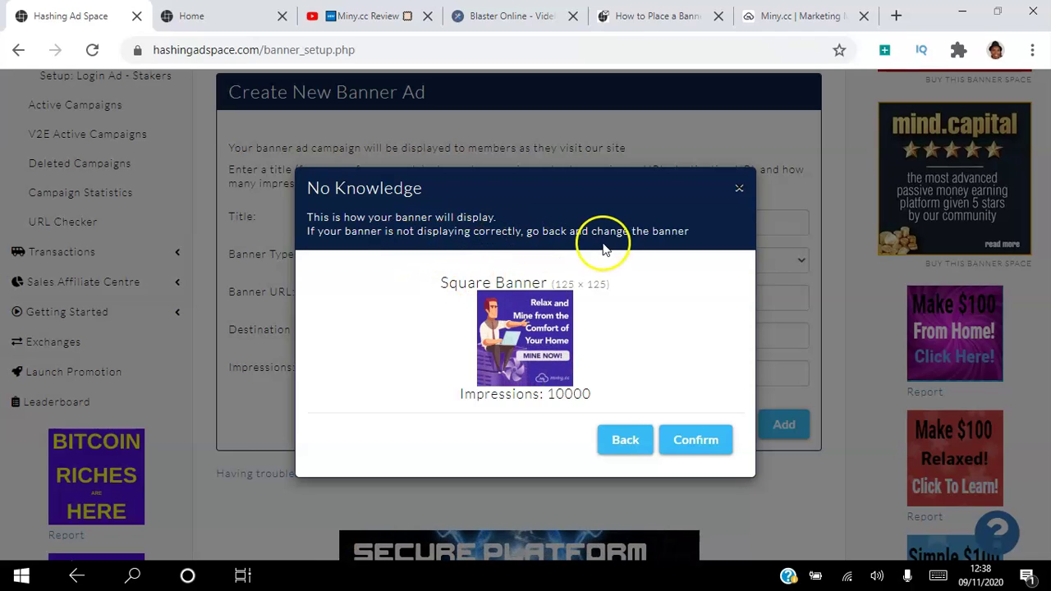
{"action": "left_click", "coordinate": [698, 441]}
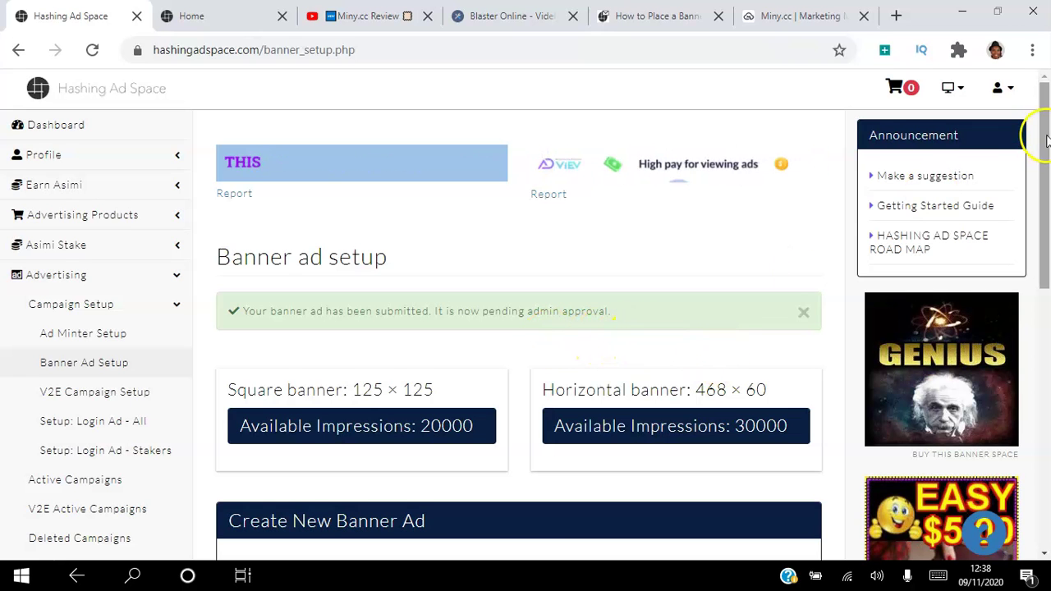
{"action": "left_click_drag", "start_coordinate": [1046, 135], "coordinate": [1045, 197]}
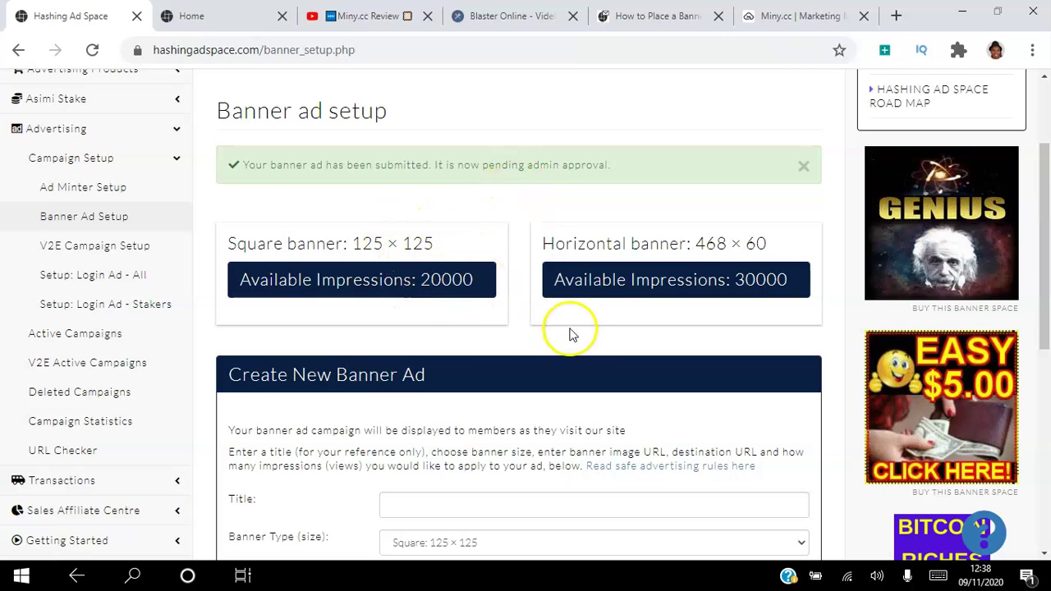
{"action": "mouse_move", "coordinate": [1045, 176]}
{"action": "left_mouse_down"}
{"action": "mouse_move", "coordinate": [1045, 304]}
{"action": "mouse_move", "coordinate": [1045, 82]}
{"action": "left_mouse_up"}
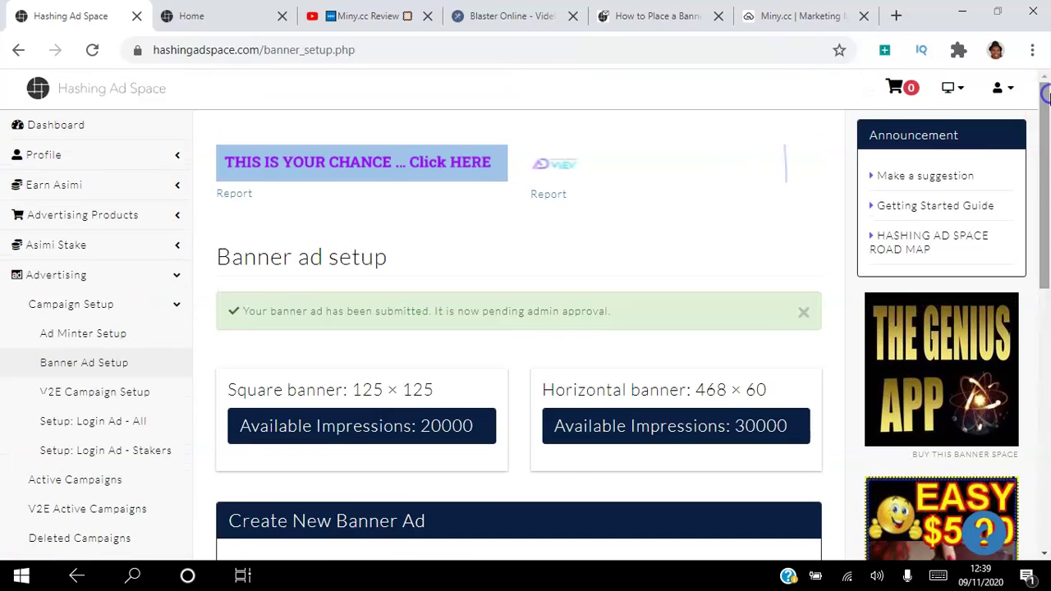
- View the Home page down to Start Advertising Today, then scroll back to the top
{"action": "left_click", "coordinate": [203, 22]}
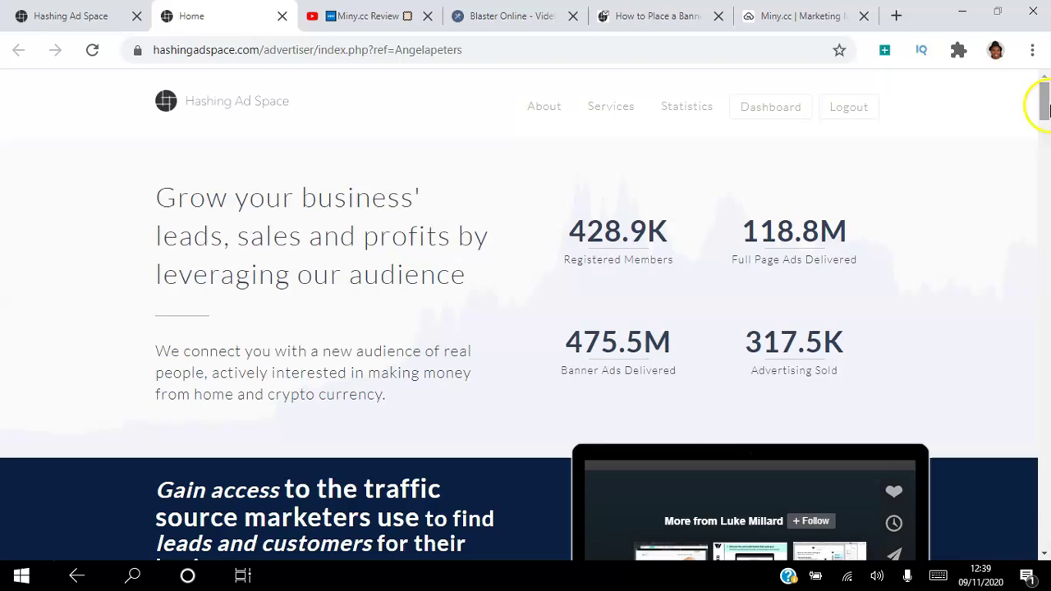
{"action": "left_click_drag", "start_coordinate": [1044, 106], "coordinate": [1045, 136]}
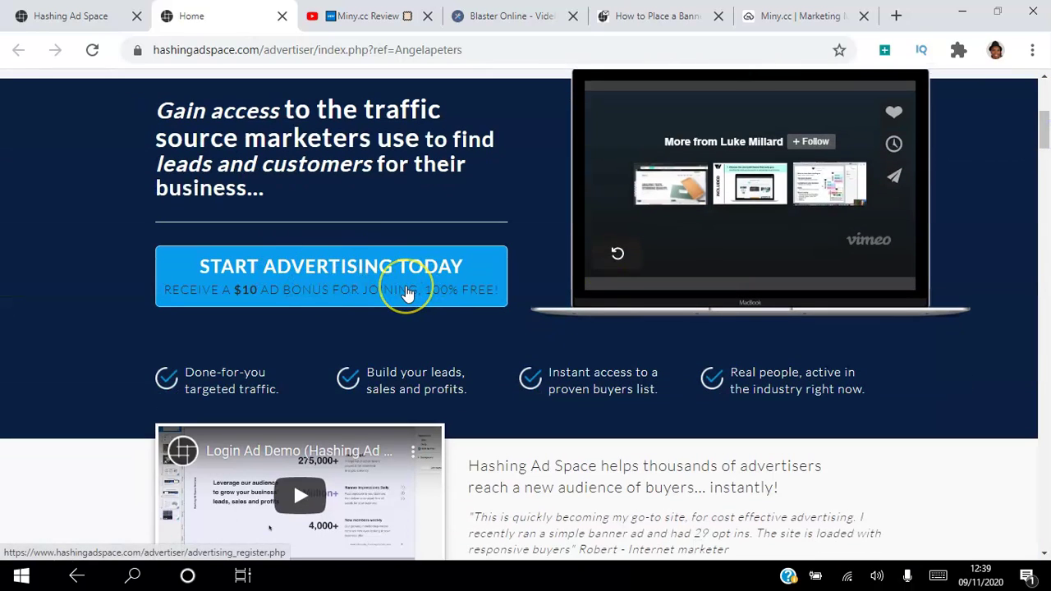
{"action": "left_click", "coordinate": [286, 295]}
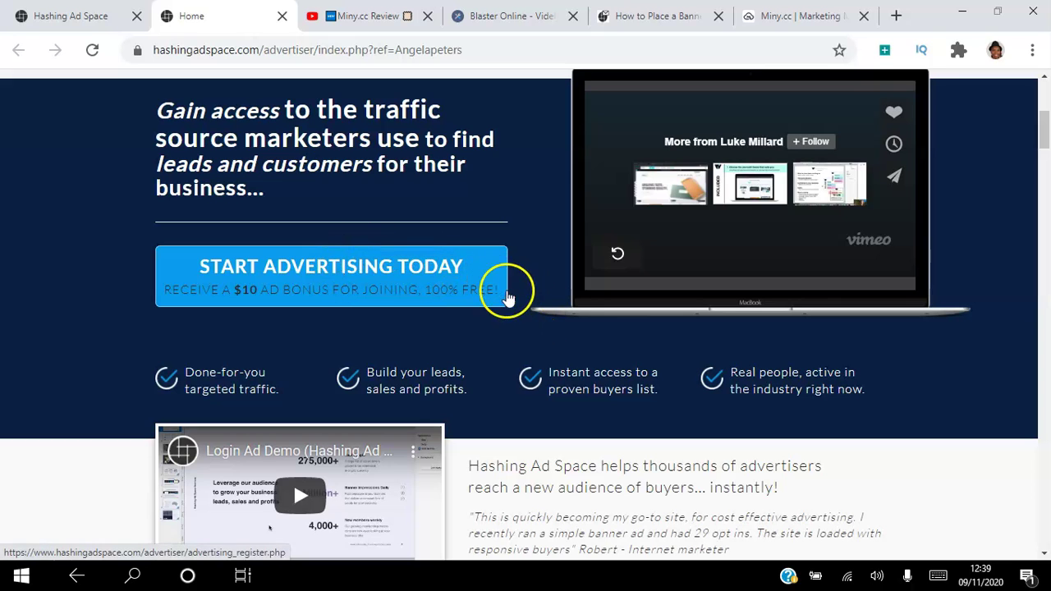
{"action": "left_click_drag", "start_coordinate": [1046, 127], "coordinate": [1046, 96]}
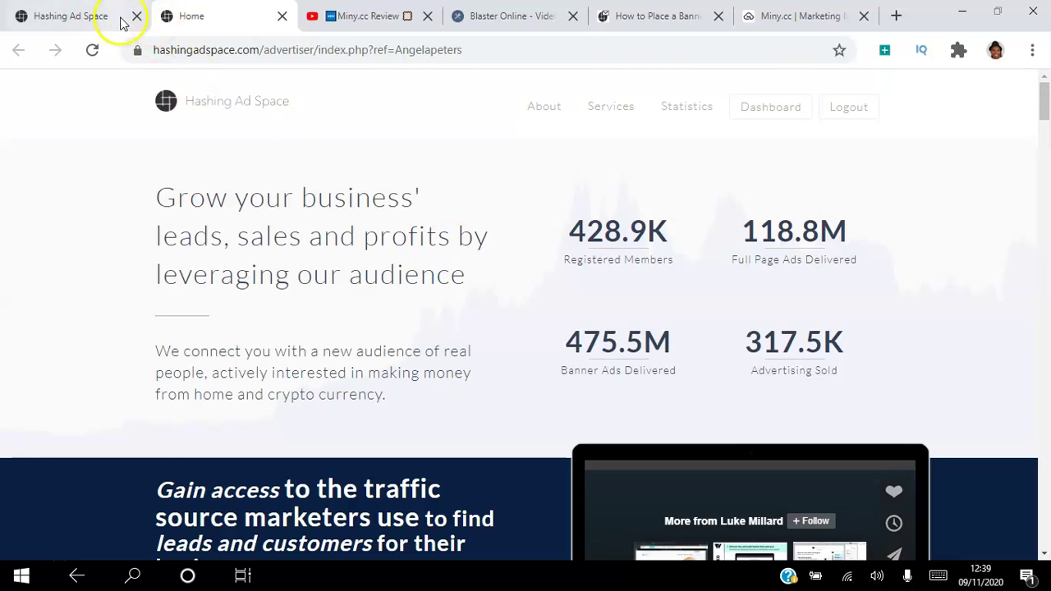